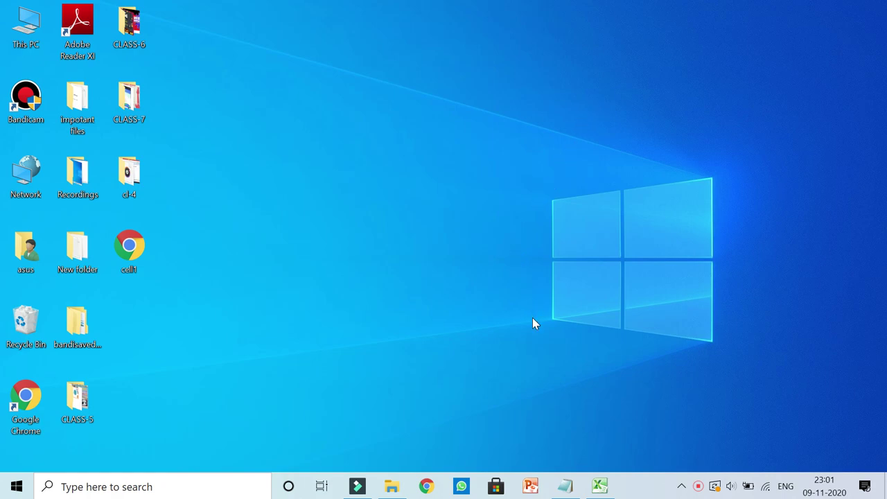
Bring the blank Book1 workbook forward and zoom the sheet to about 250%.
left_click(599, 486)
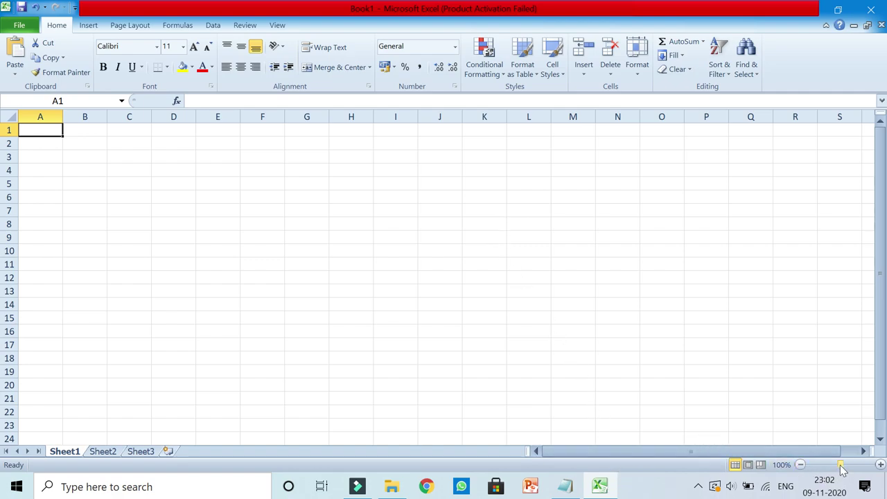
left_click_drag(841, 466, 858, 468)
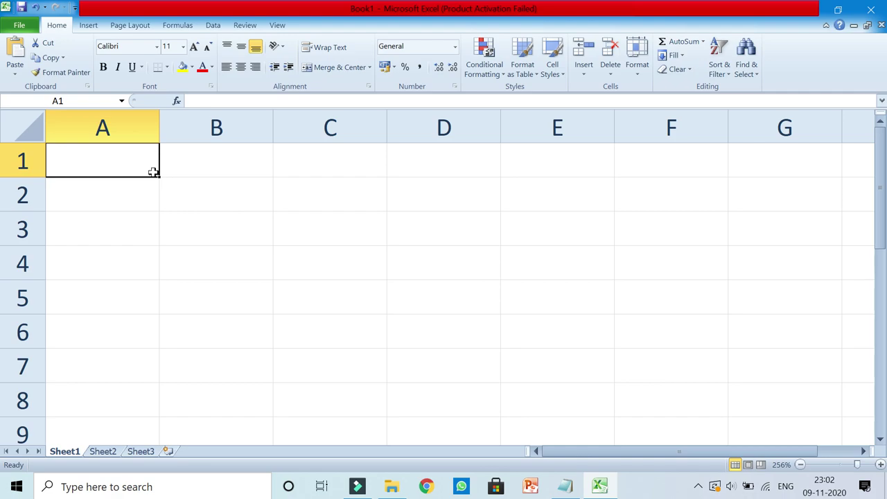
Enter 30 in A1, 15 in A2 (fixing a mistyped 25), and 10 in A3.
type("30")
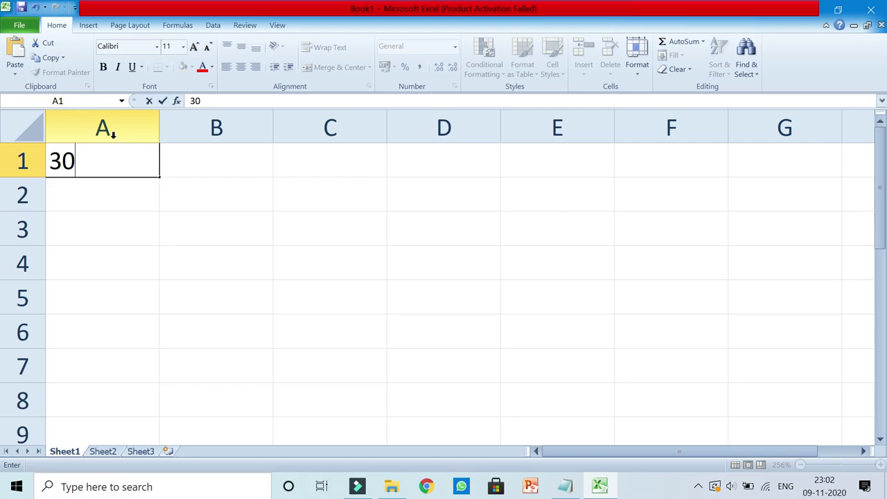
left_click(133, 199)
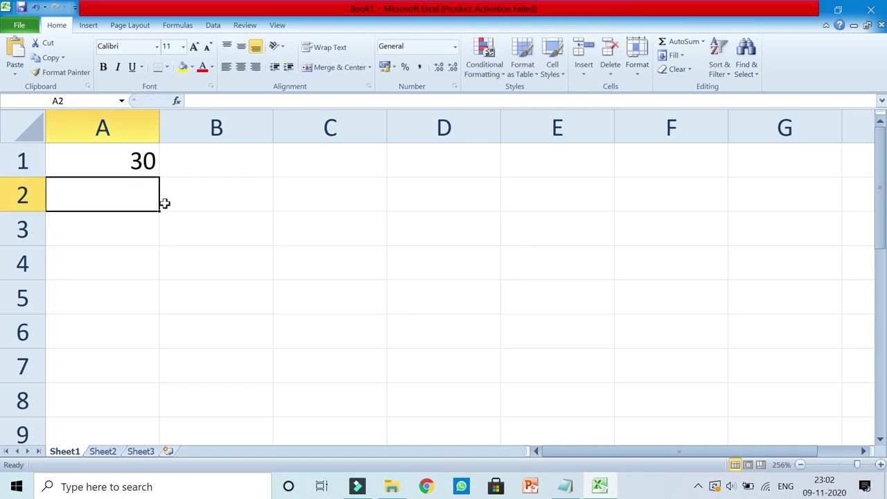
type("25")
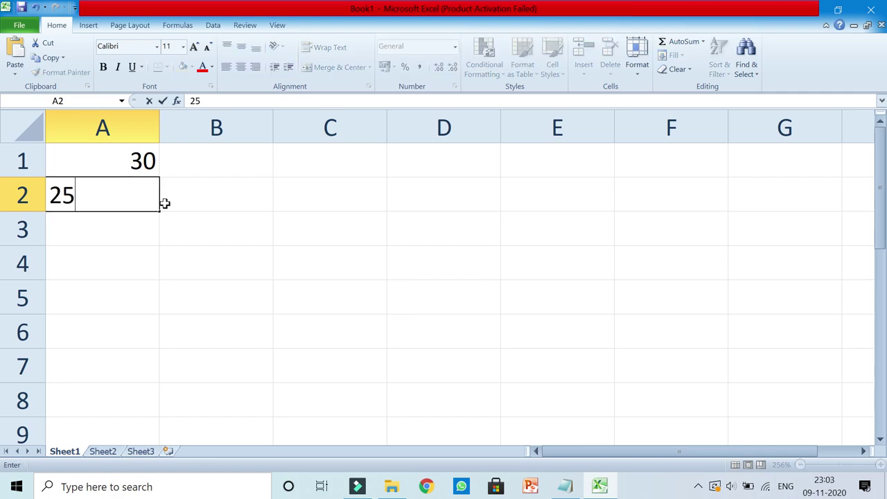
key("BackSpace")
key("BackSpace")
type("15")
left_click(151, 227)
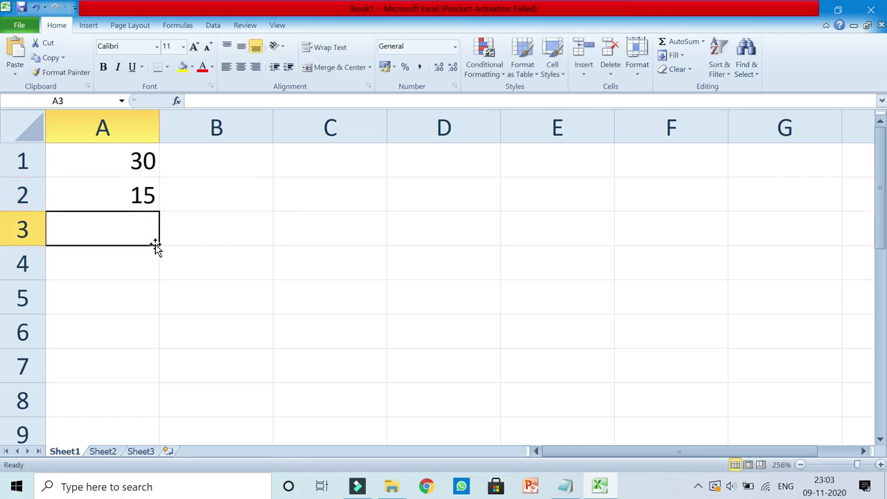
type("10")
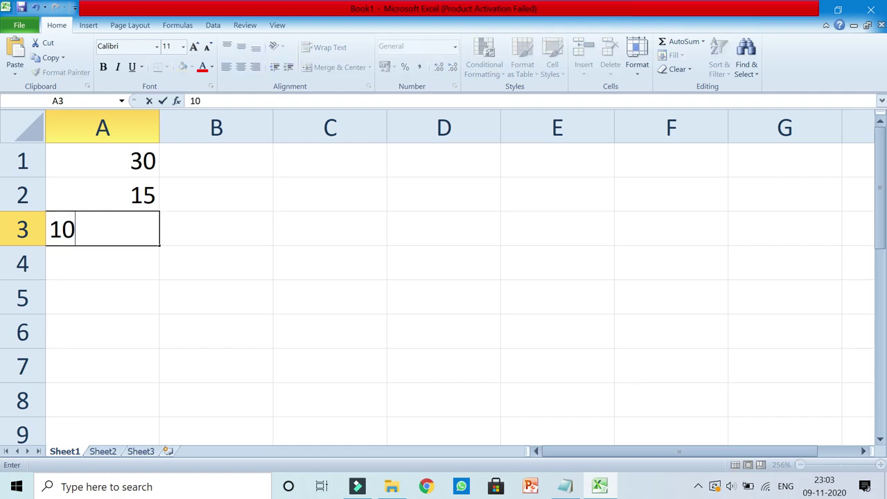
left_click(109, 261)
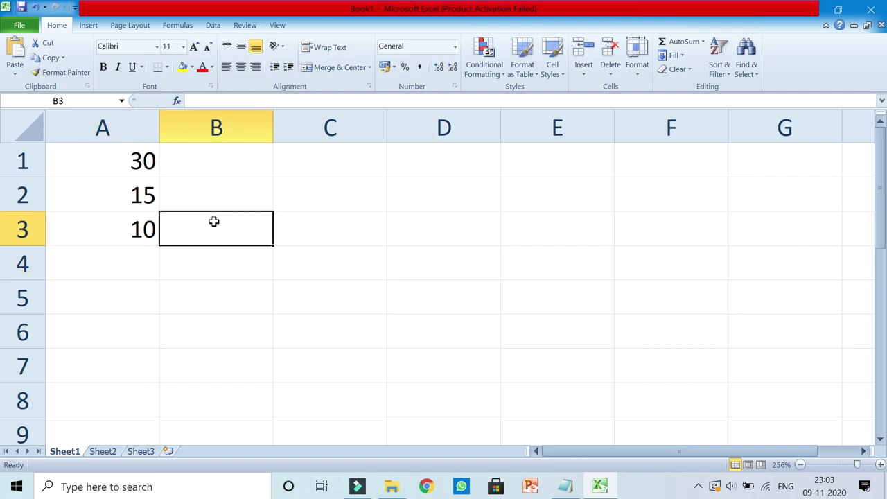
Enter =a1+a2+a3 in B3, fixing a wrong b2 reference, so it shows 55.
left_click(214, 220)
left_click(209, 229)
type("=")
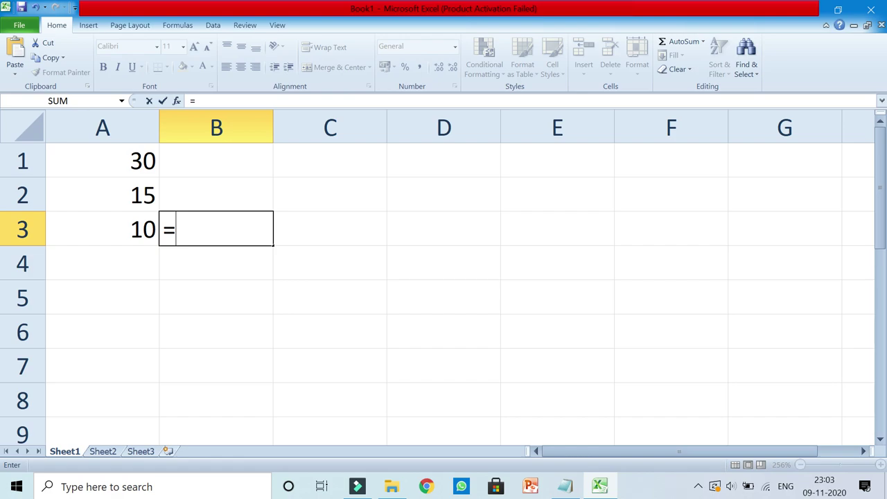
type("a1")
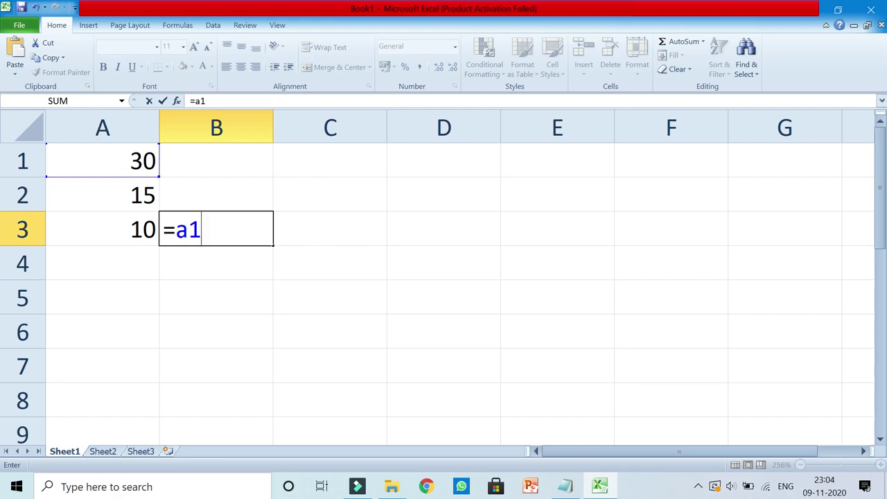
type("+")
type("b")
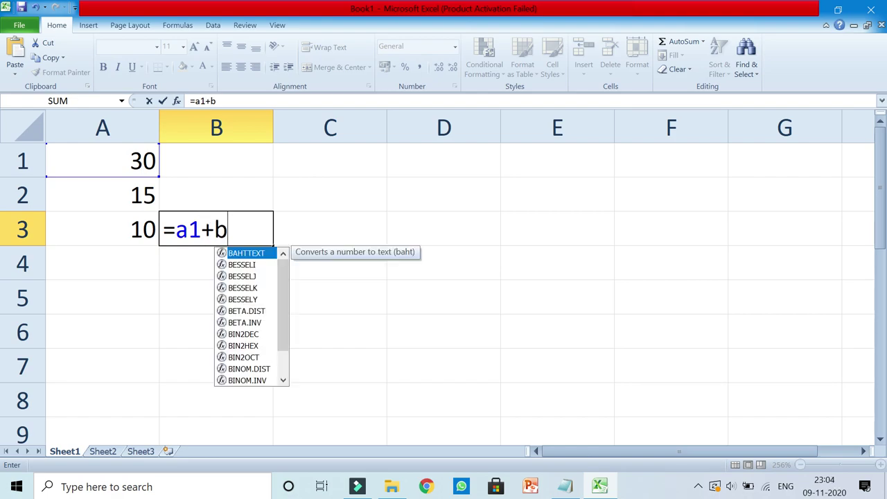
type("2")
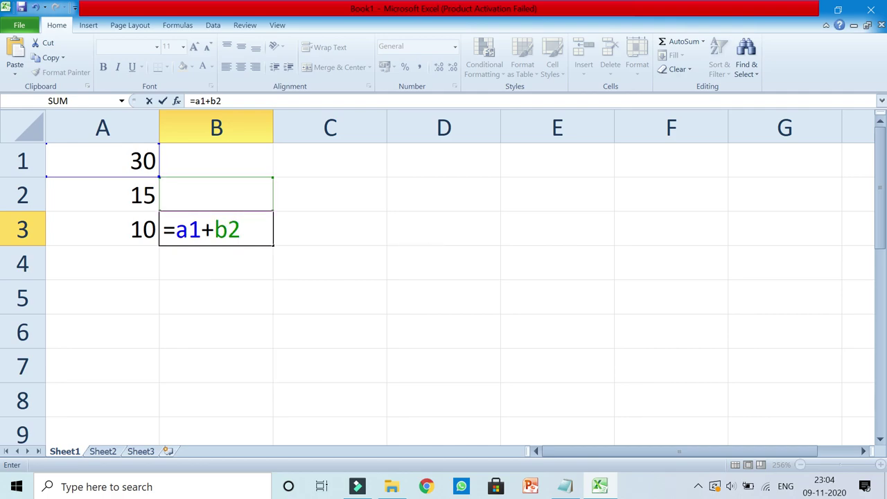
type("+")
key("BackSpace")
key("BackSpace")
key("BackSpace")
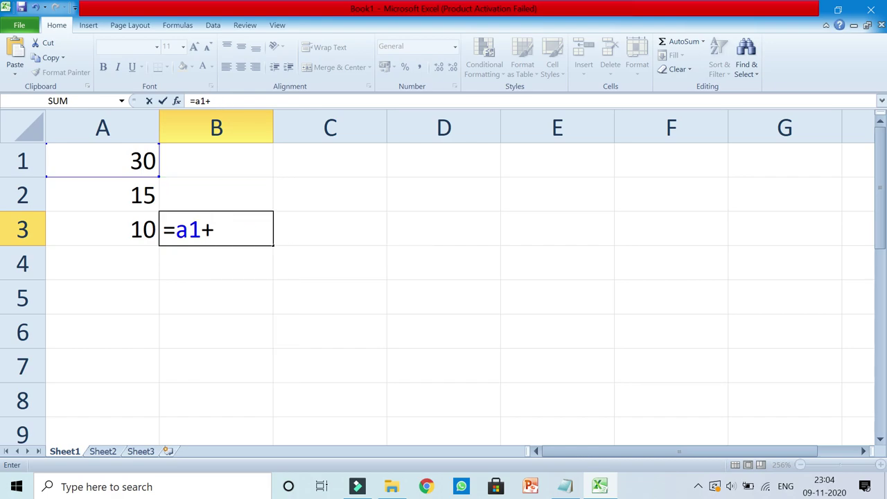
type("a2")
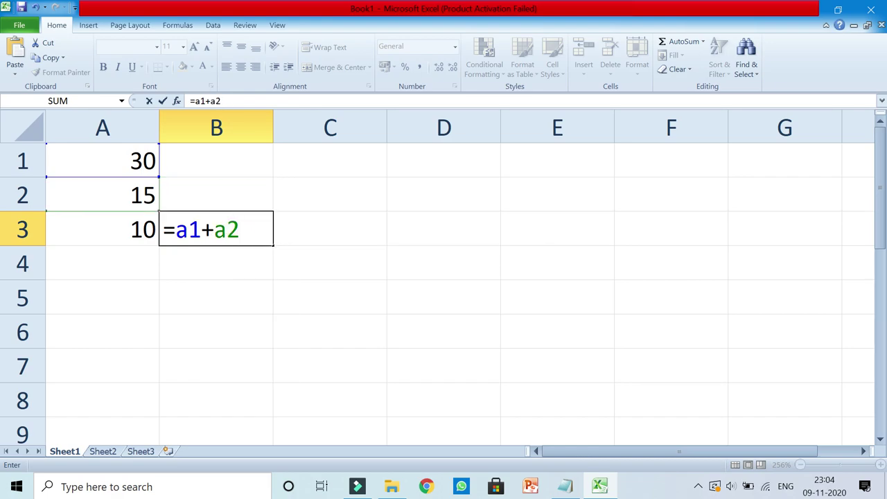
type("+")
type("a3")
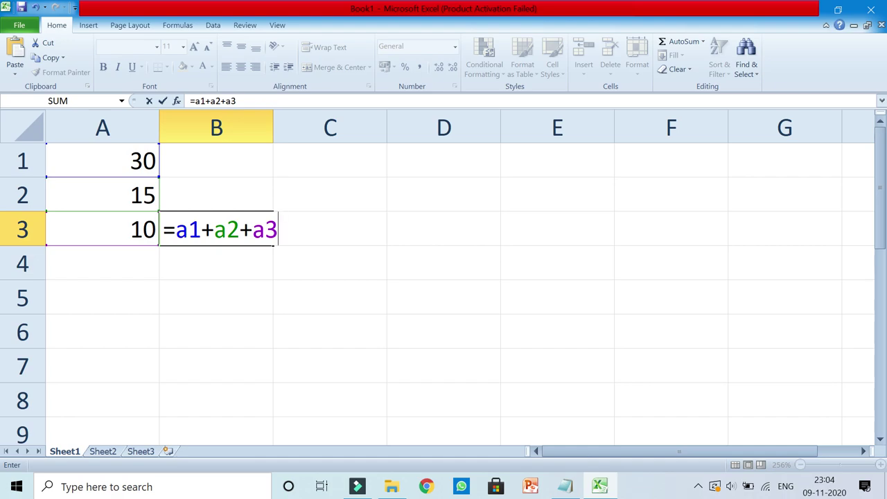
key("Return")
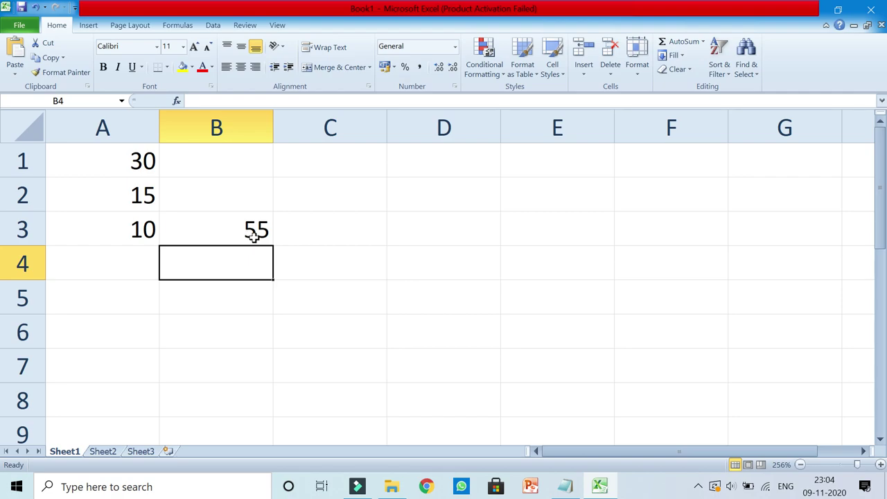
Label cell C3 'add' beside the 55 total.
left_click(296, 232)
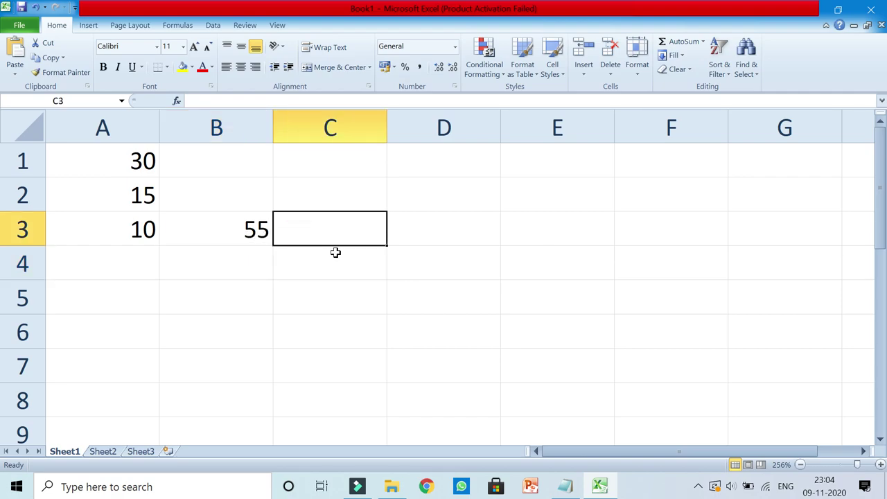
type("add")
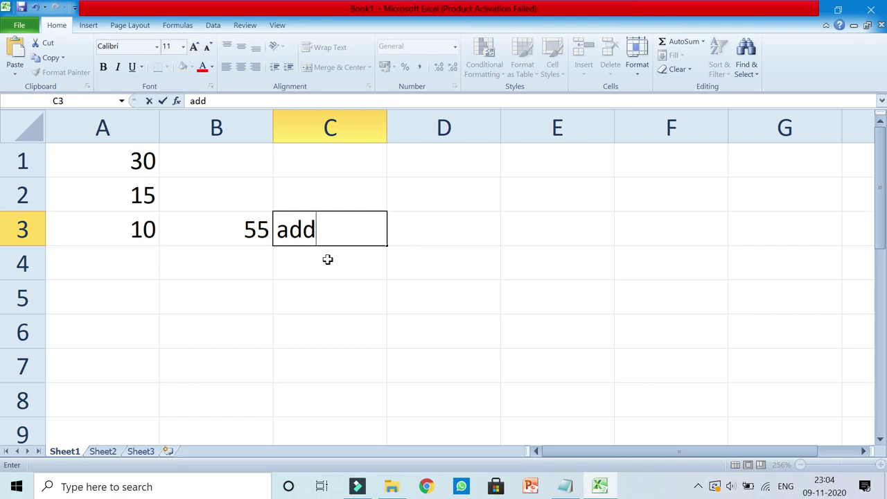
key("Return")
Enter the formula =A1-A3 in B4, giving 20.
left_click(241, 260)
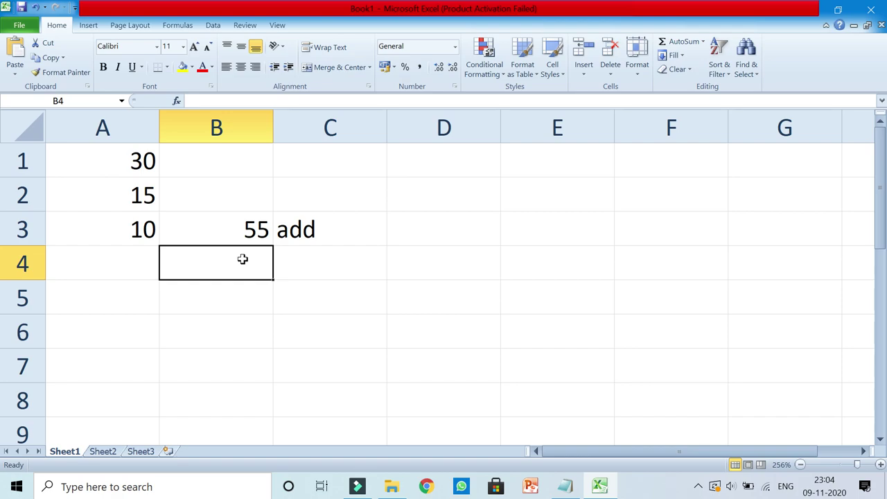
type("=")
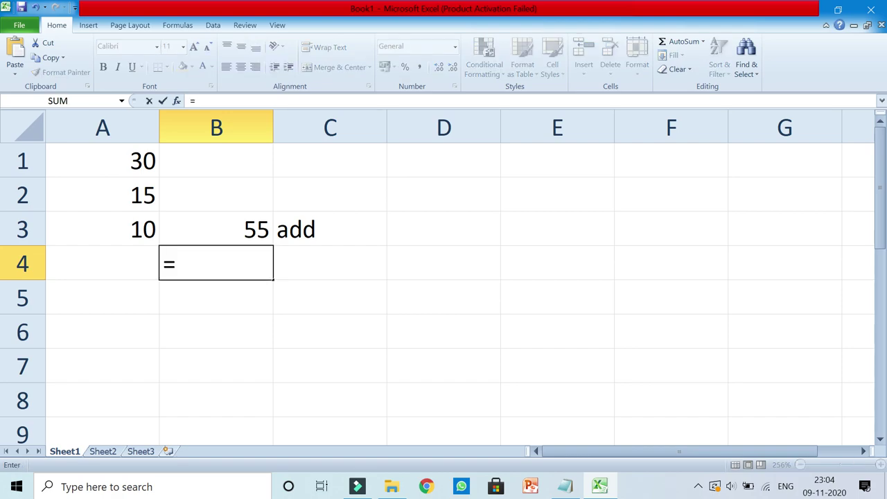
left_click(135, 161)
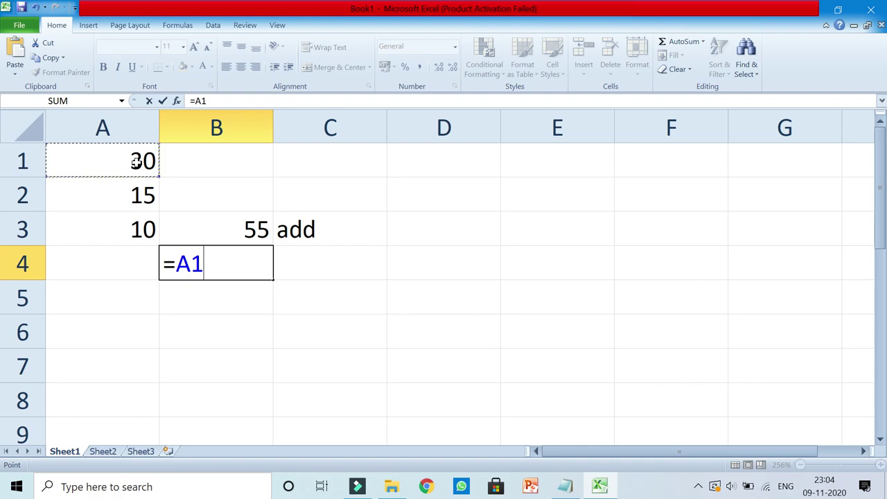
type("-")
left_click(126, 228)
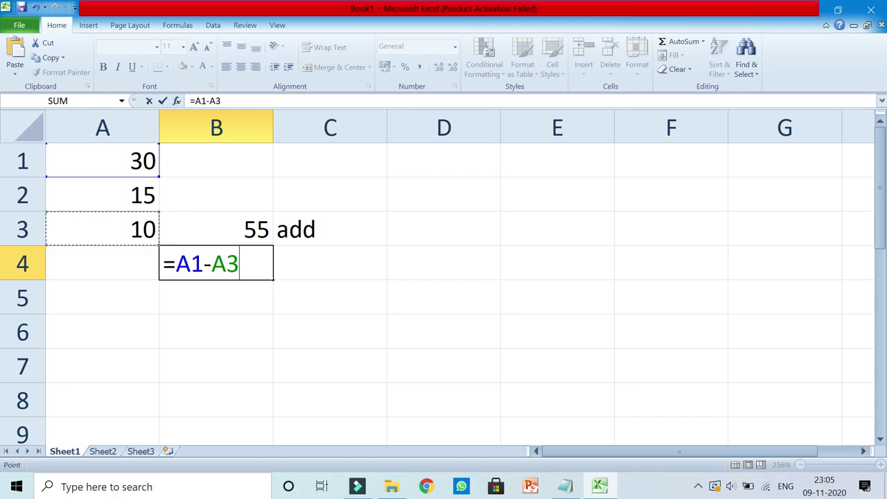
key("Return")
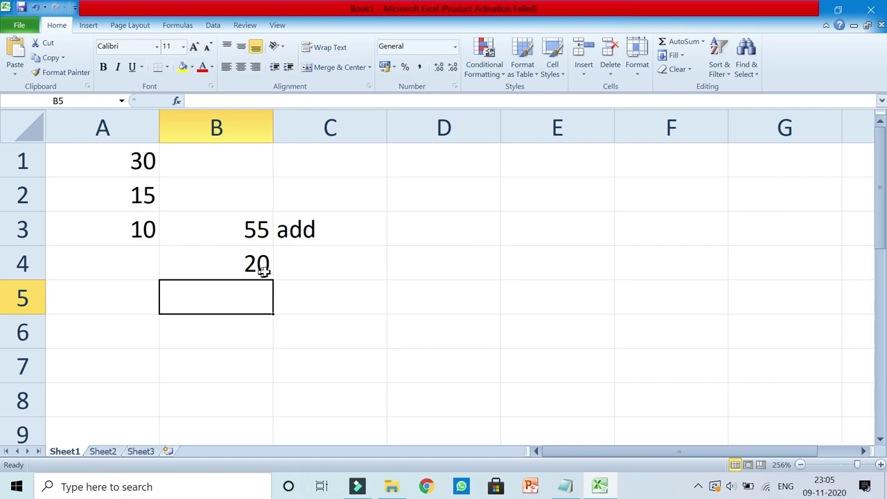
Label C4 'subtract' and enter =A2*A3 in B5, giving 150.
left_click(282, 263)
type("s")
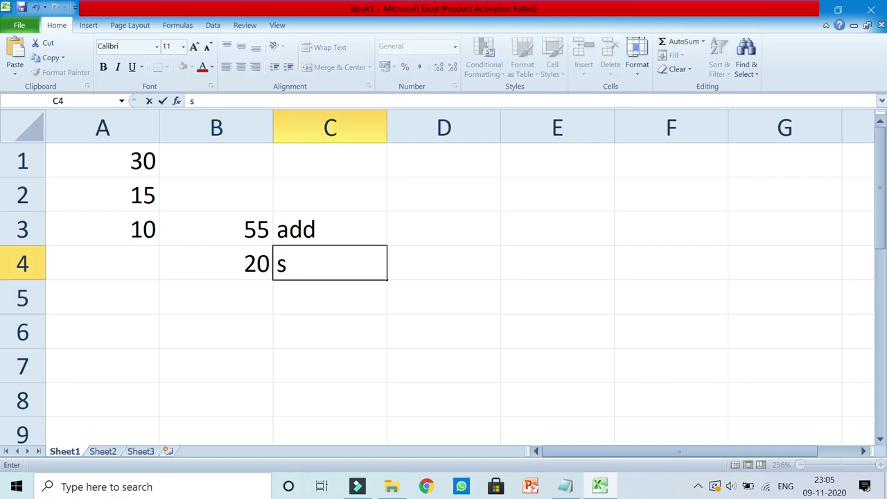
type("ubtra")
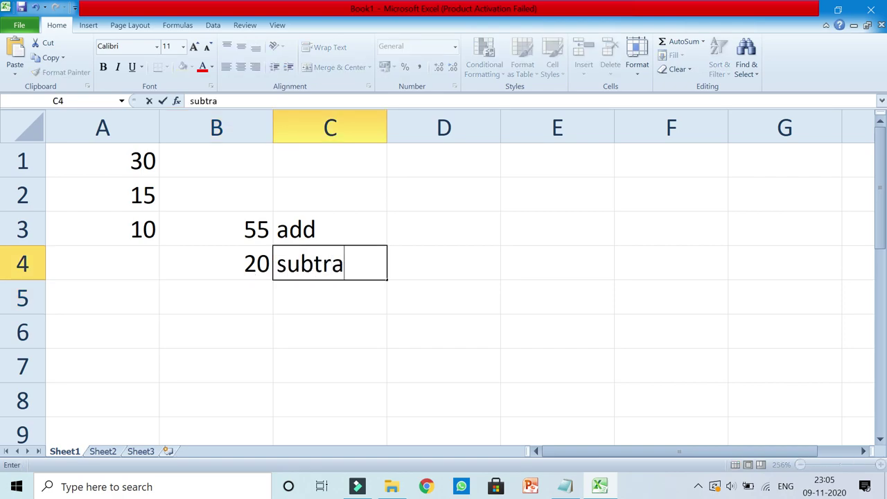
type("ct")
left_click(254, 290)
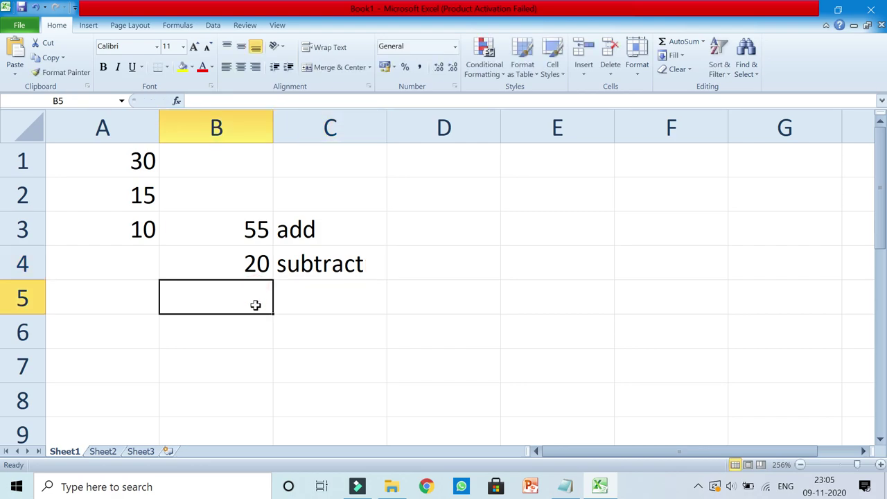
type("=")
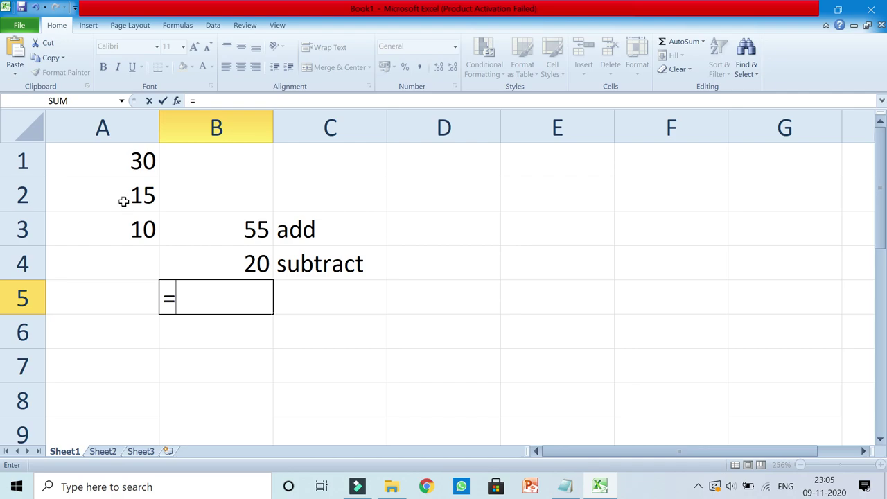
left_click(117, 193)
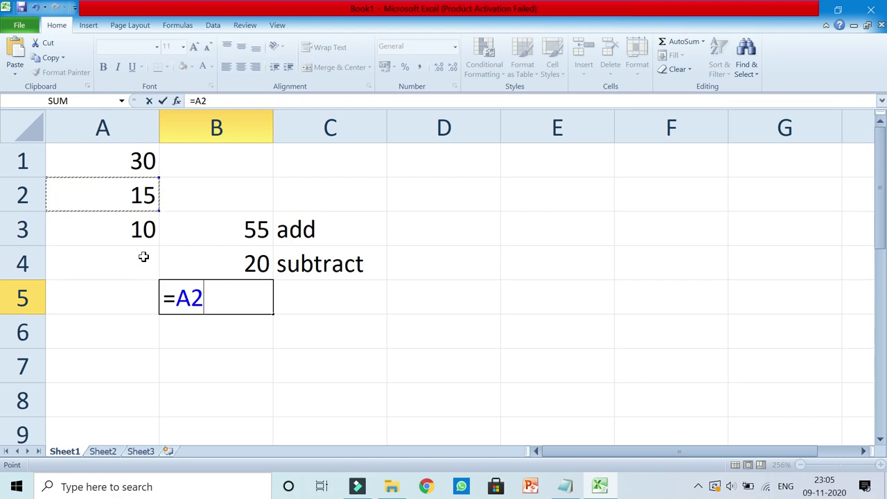
type("*")
left_click(99, 229)
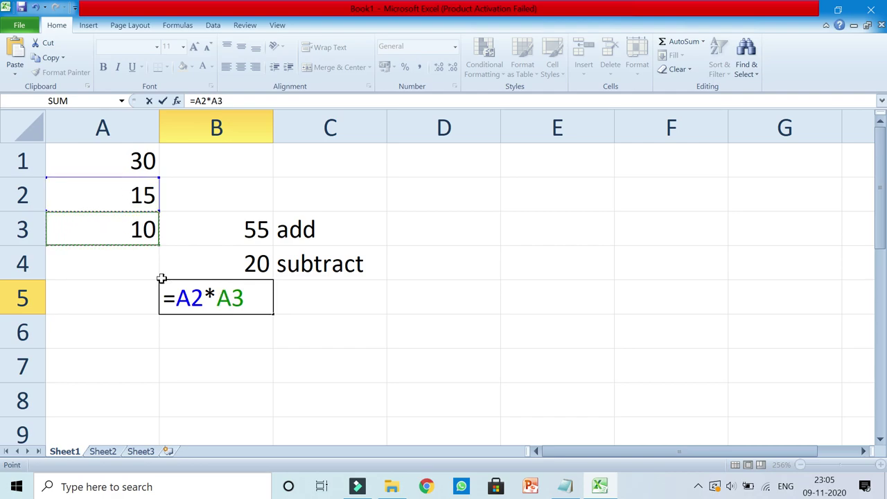
key("Return")
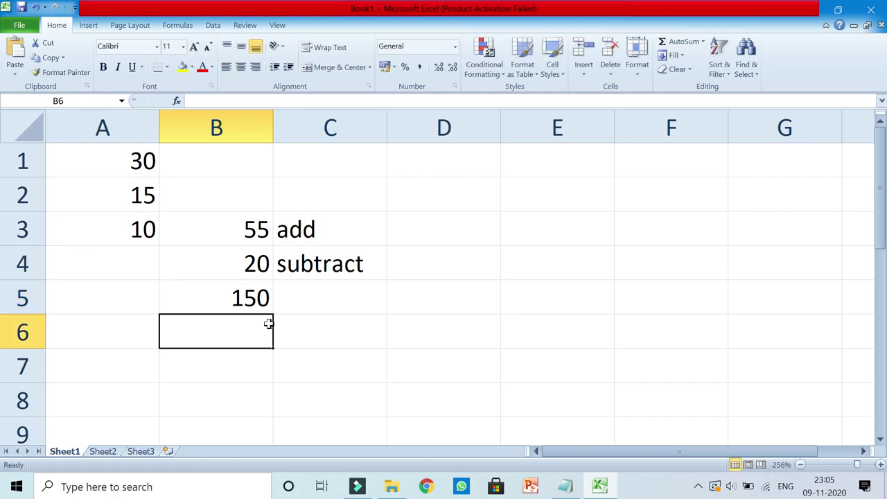
Type 'product' in C5 beside the 150 result, cancelling a stray entry in B6.
left_click(299, 298)
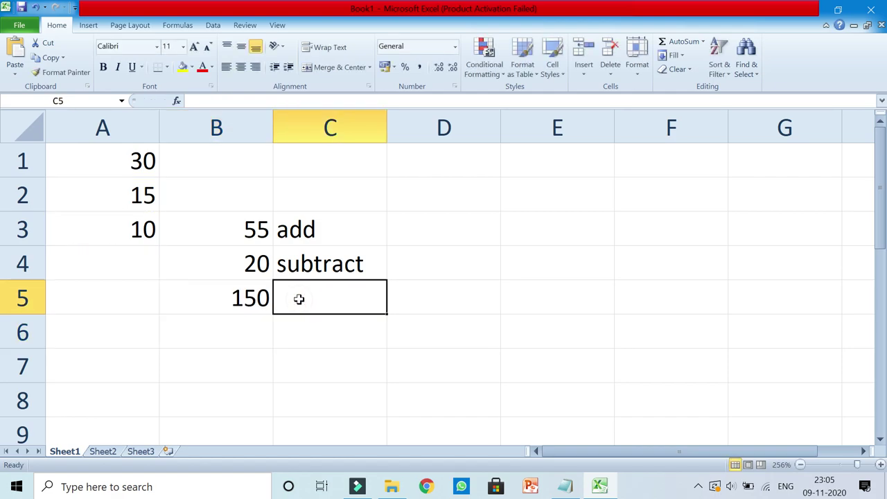
type("pr")
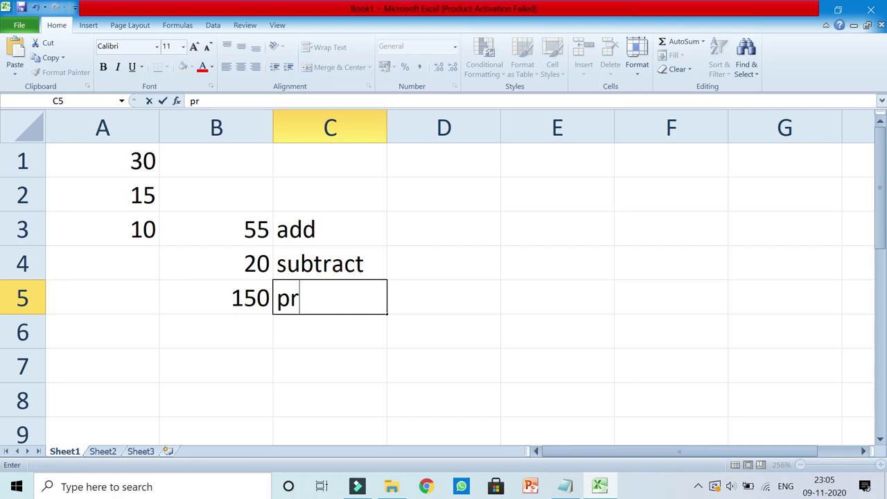
type("odu")
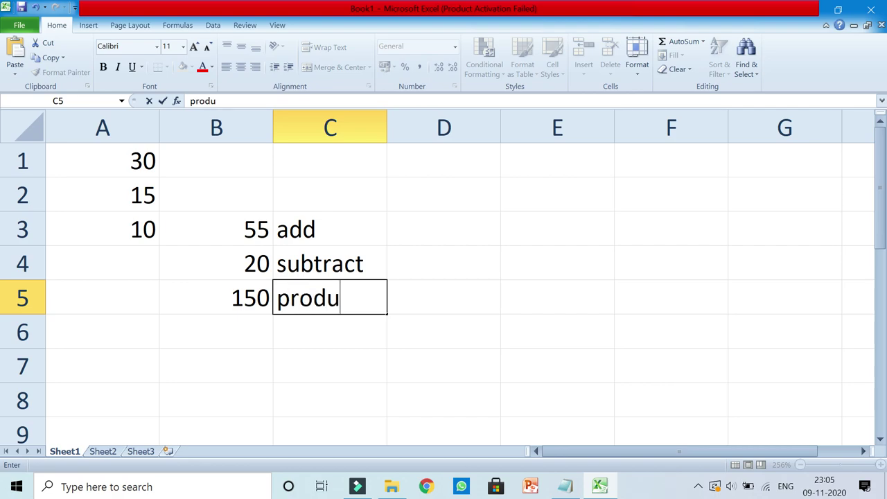
type("ct")
left_click(249, 329)
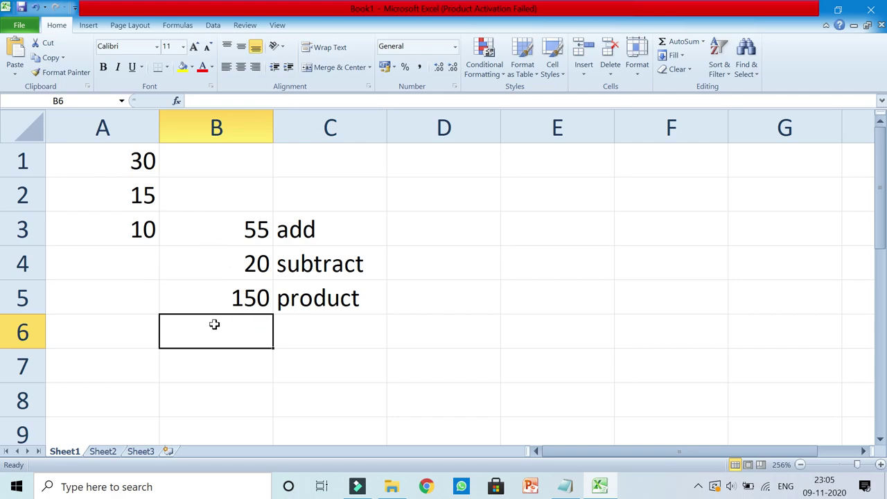
type("=")
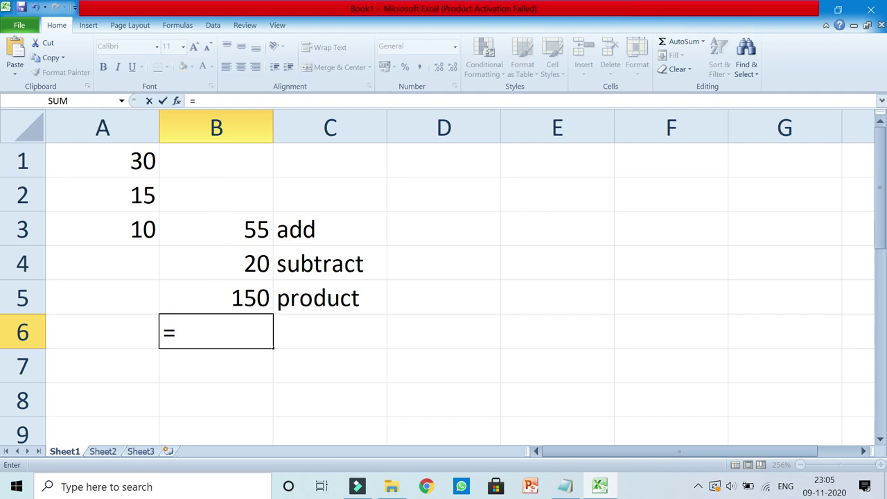
key("Escape")
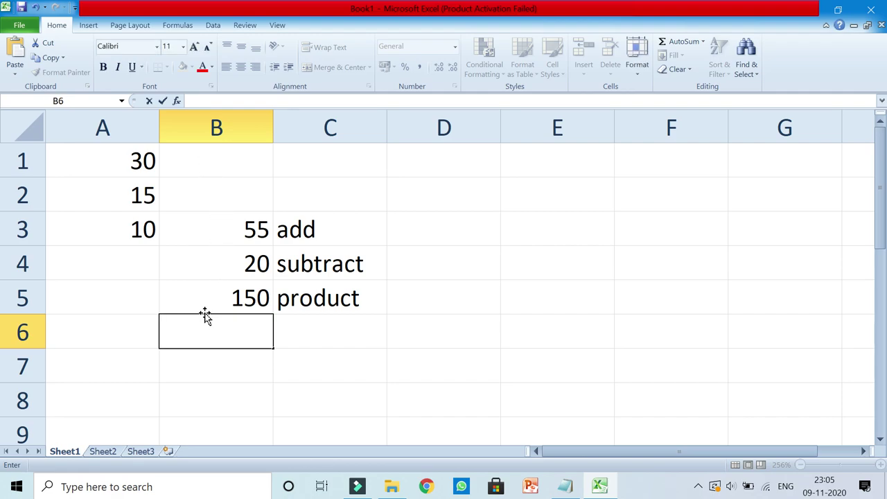
left_click(81, 336)
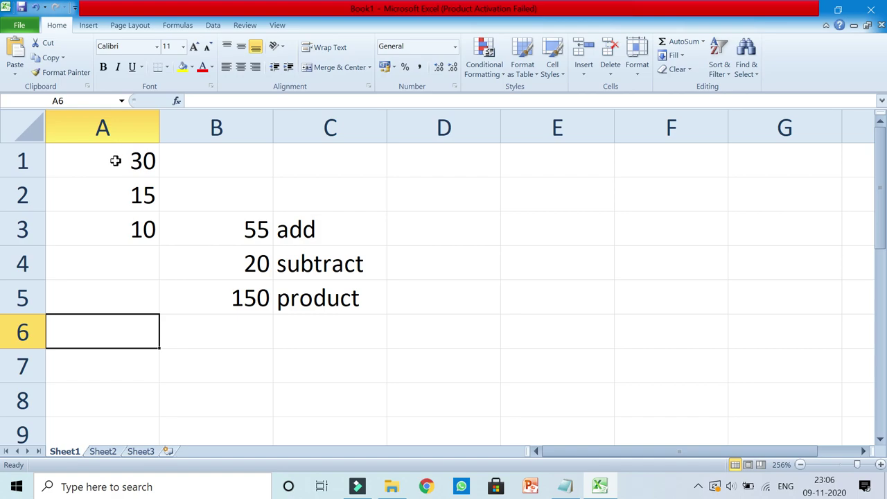
Enter =A1/A3 in A6 through the formula bar, giving 3.
left_click(70, 339)
left_click(203, 101)
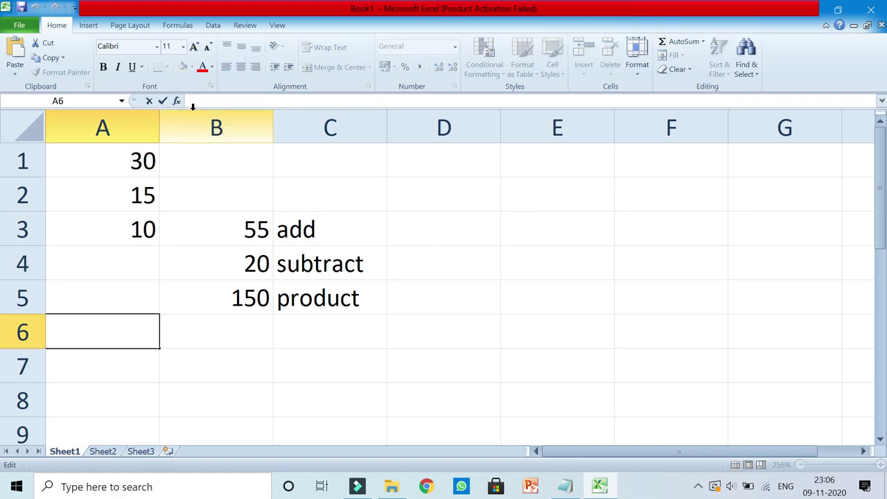
type("=")
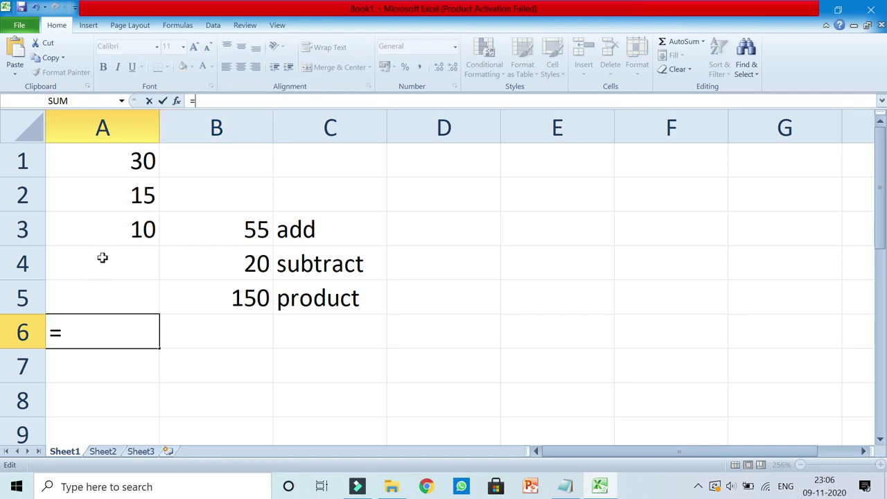
left_click(138, 164)
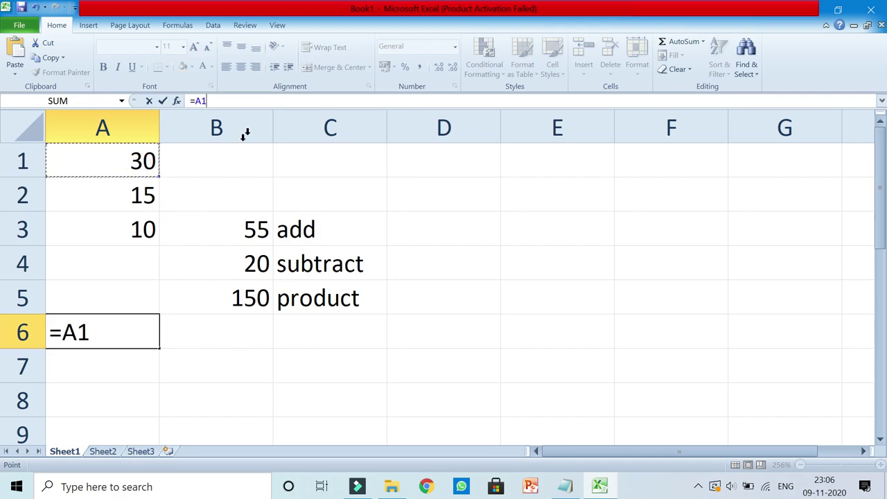
type("/")
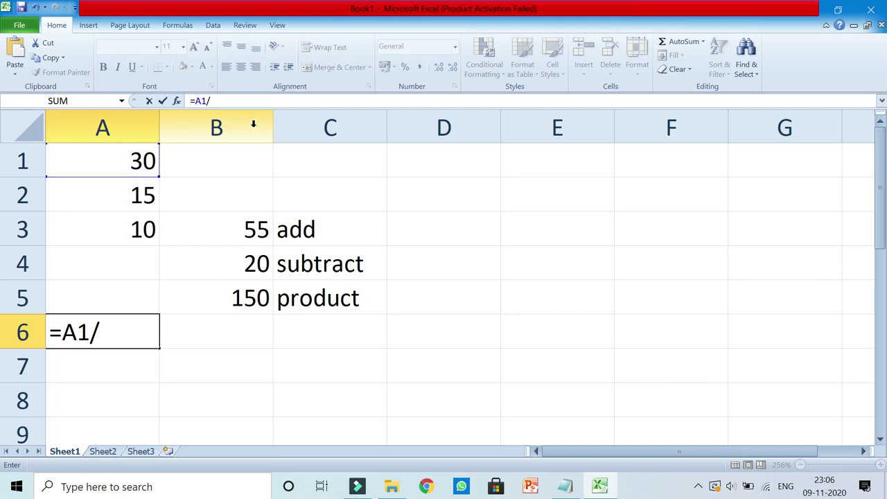
left_click(129, 221)
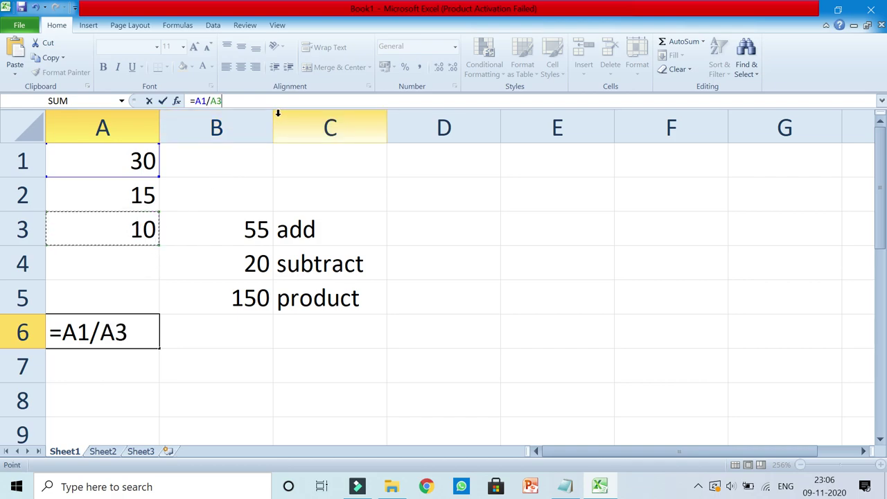
key("Return")
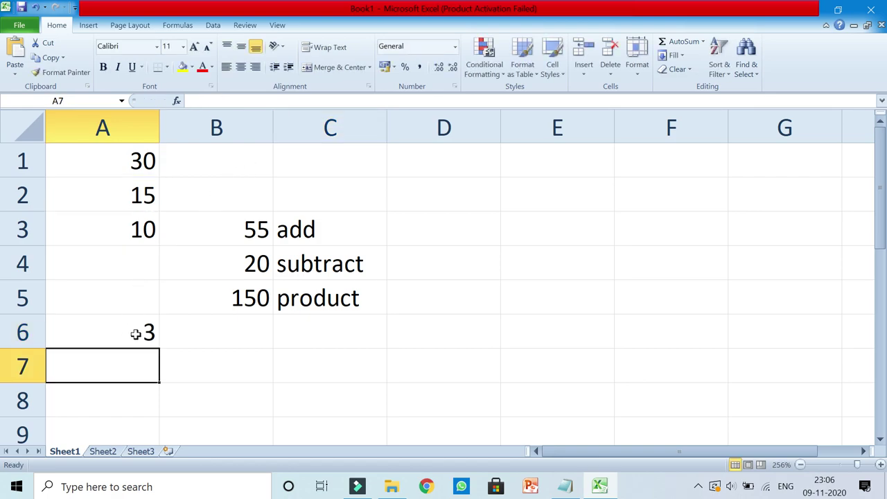
left_click(197, 335)
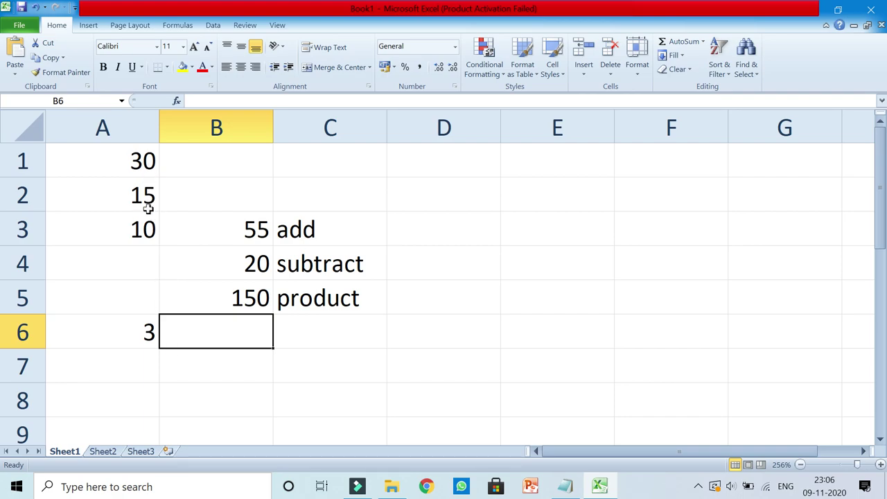
left_click(186, 357)
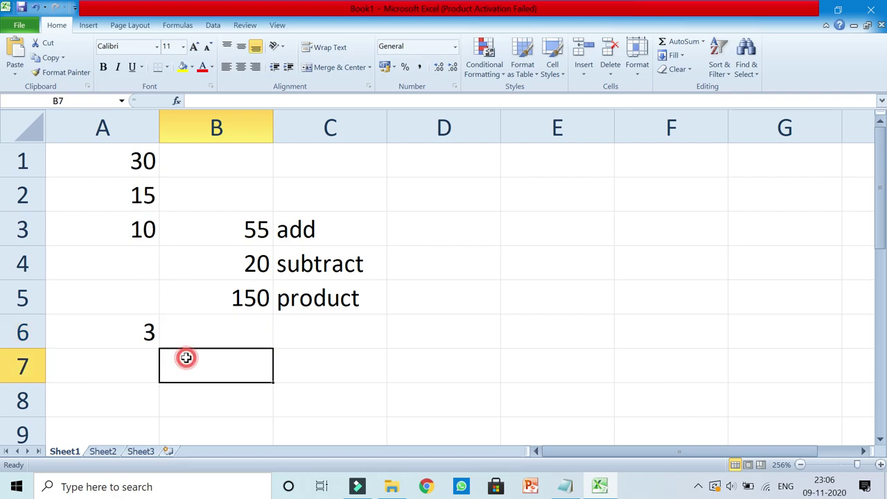